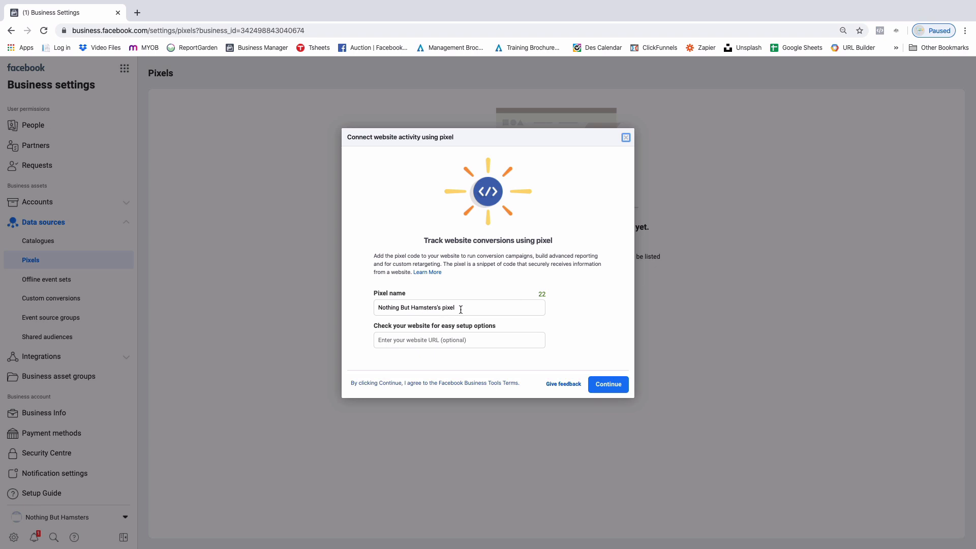
- Create a pixel named "Nothing But Hamsters's BM Owned" and dismiss the offer to set it up
drag(459, 309, 346, 306)
text(Nothing But Hamsters's BM Owned)
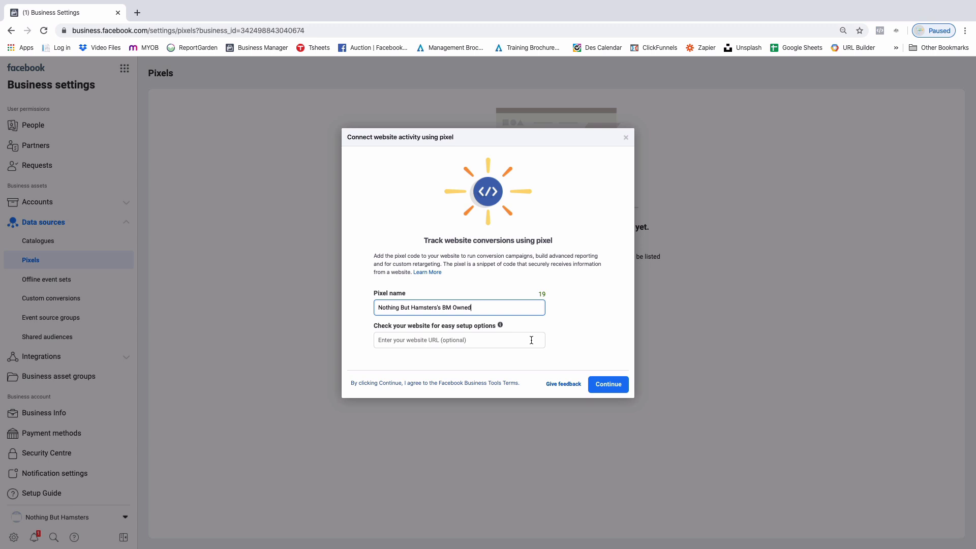
click(605, 388)
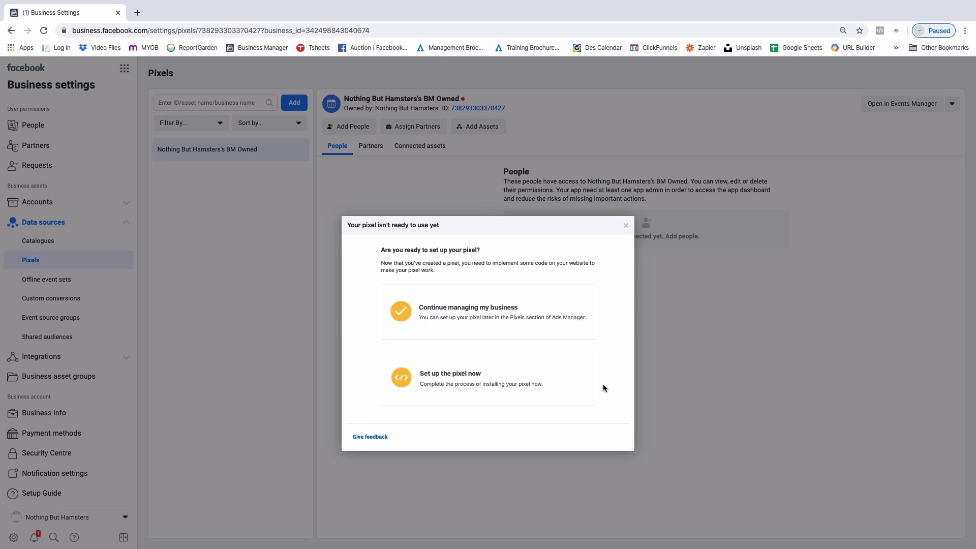
click(625, 225)
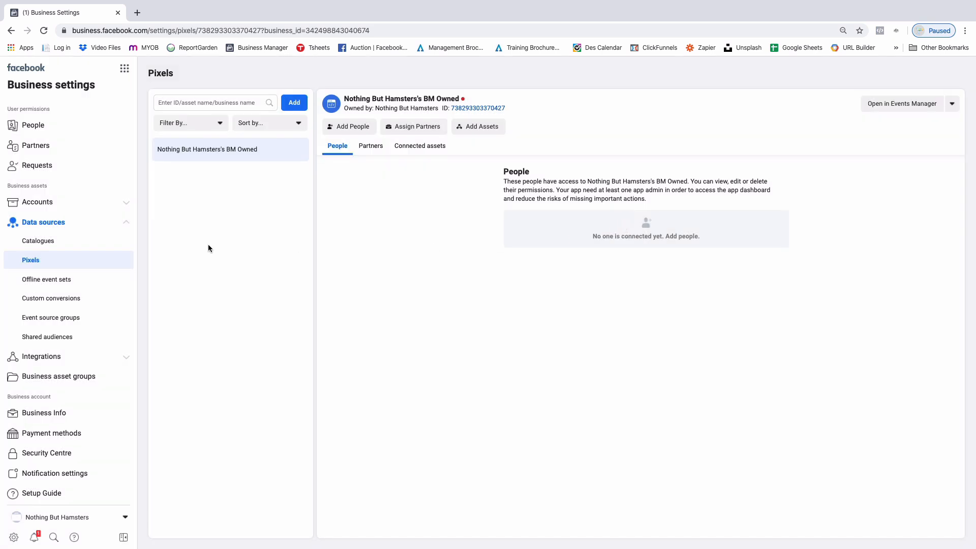
- Find NBH Ad Account among the business's ad accounts and open it in Ads Manager
click(62, 207)
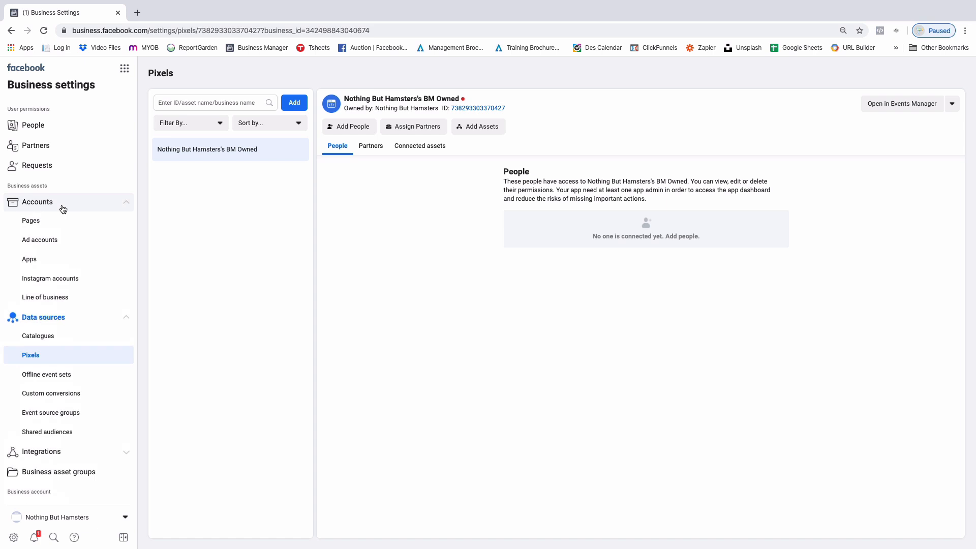
click(49, 240)
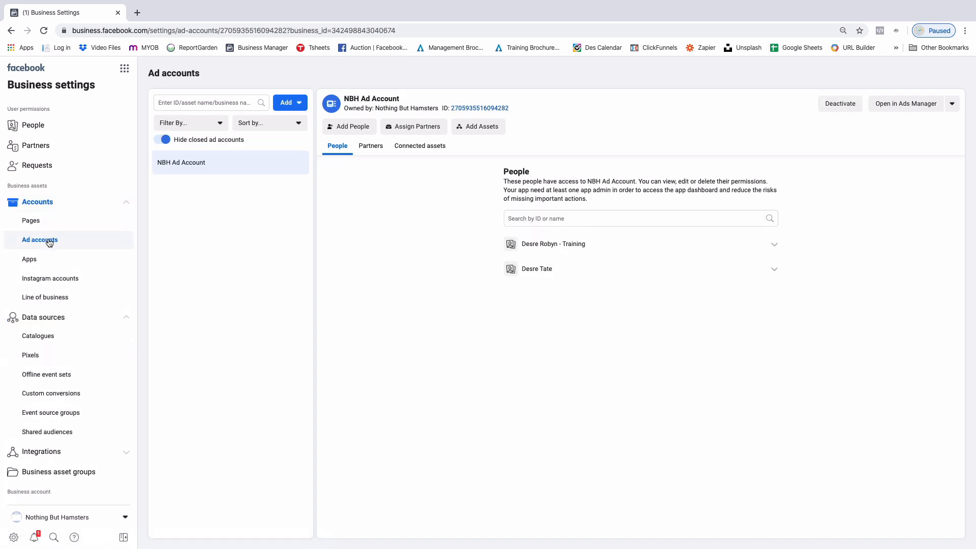
click(899, 103)
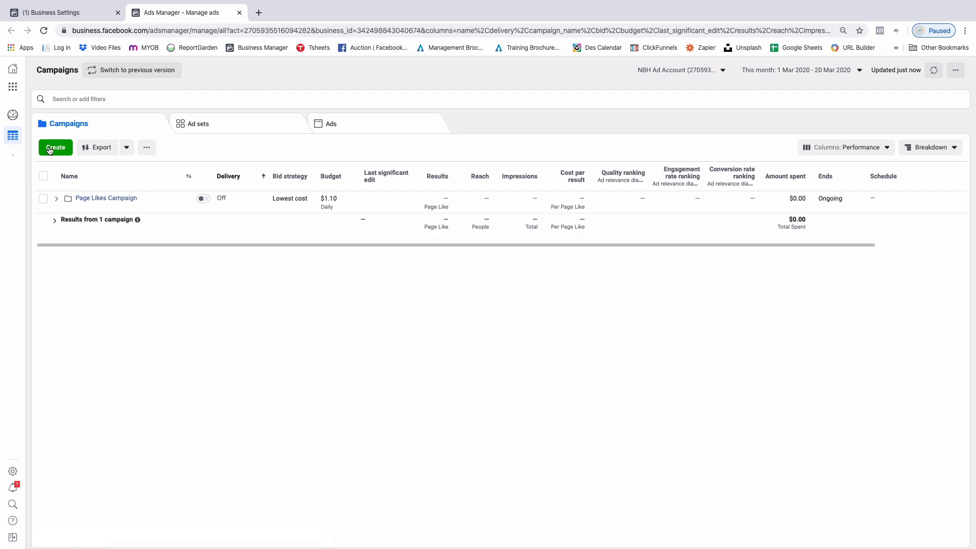
- Create a draft campaign with one ad set and one ad, naming all three "test"
click(50, 148)
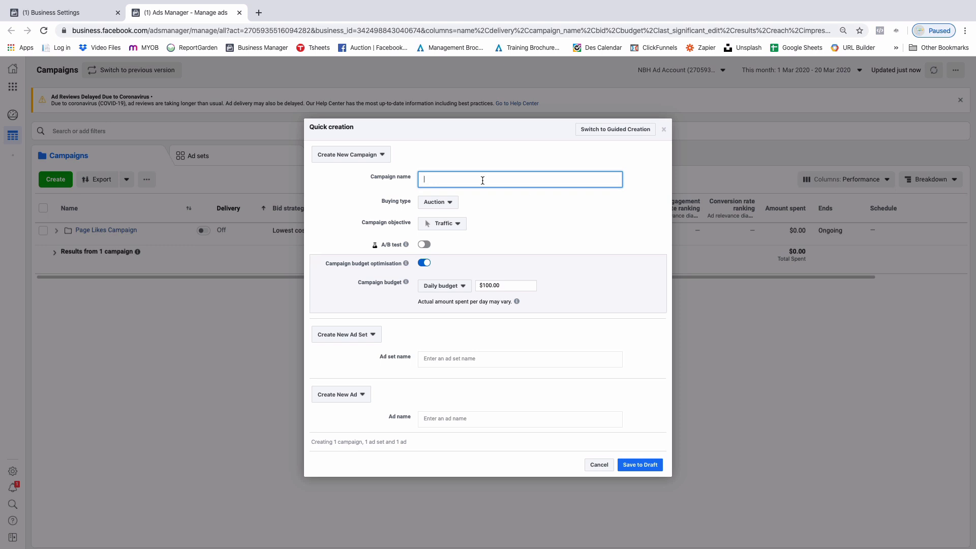
text(test)
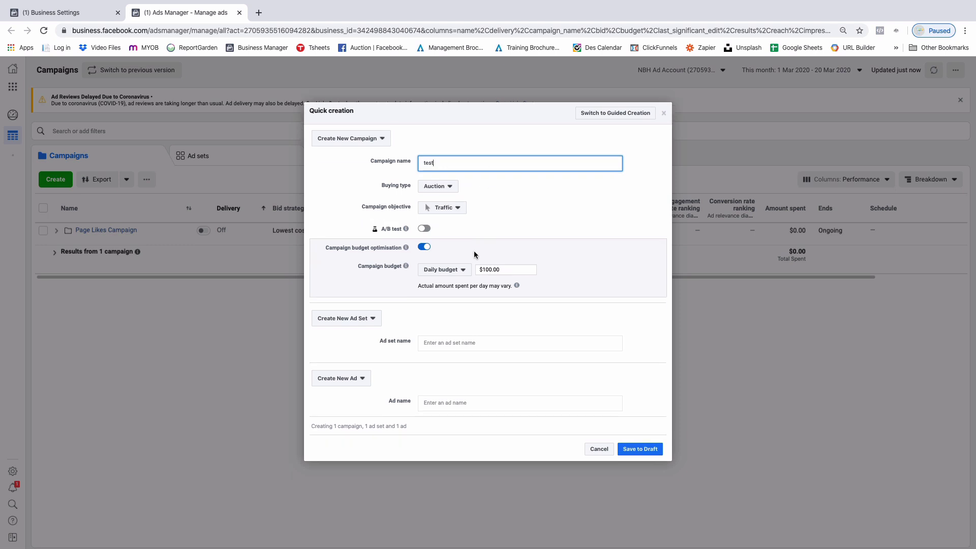
click(459, 342)
text(test)
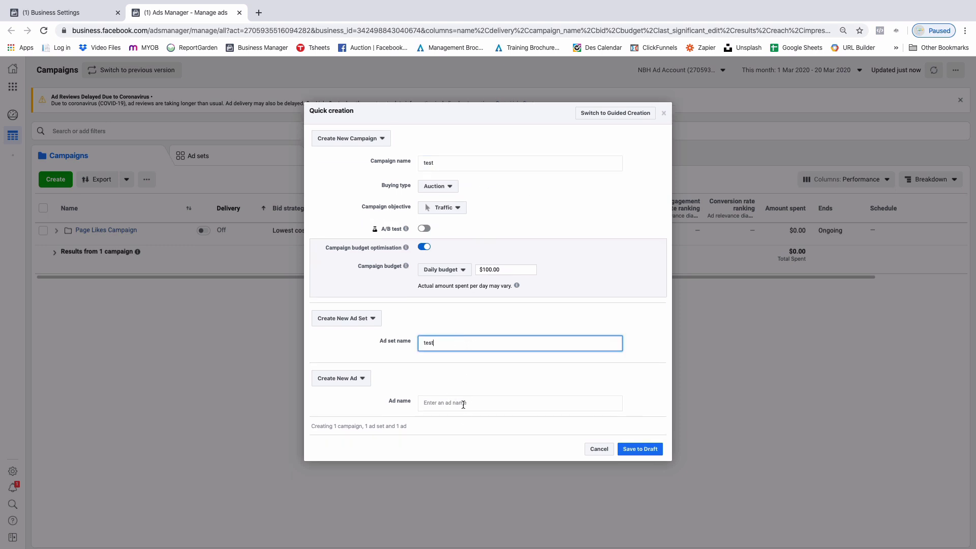
click(463, 404)
text(test)
click(641, 450)
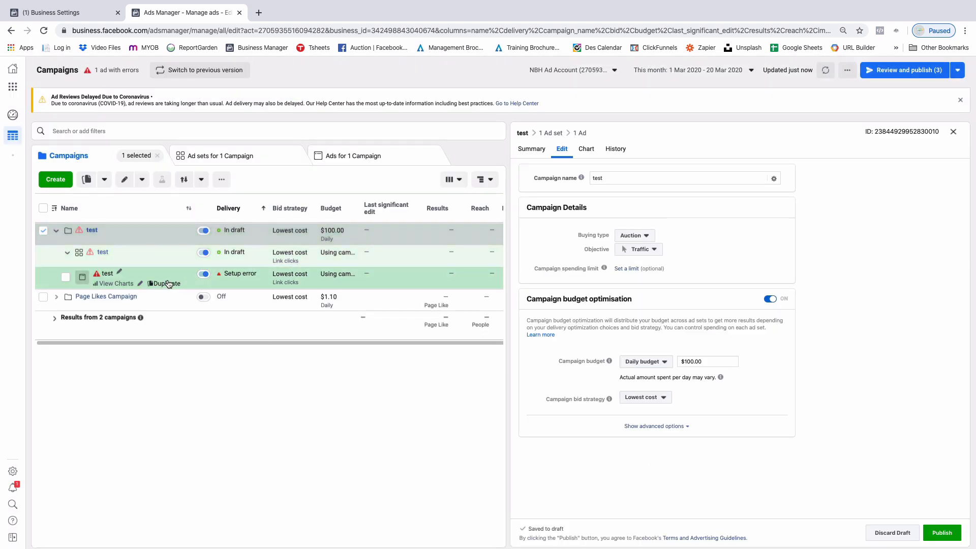
- Switch off the test campaign, its ad set and its ad
click(204, 231)
click(204, 253)
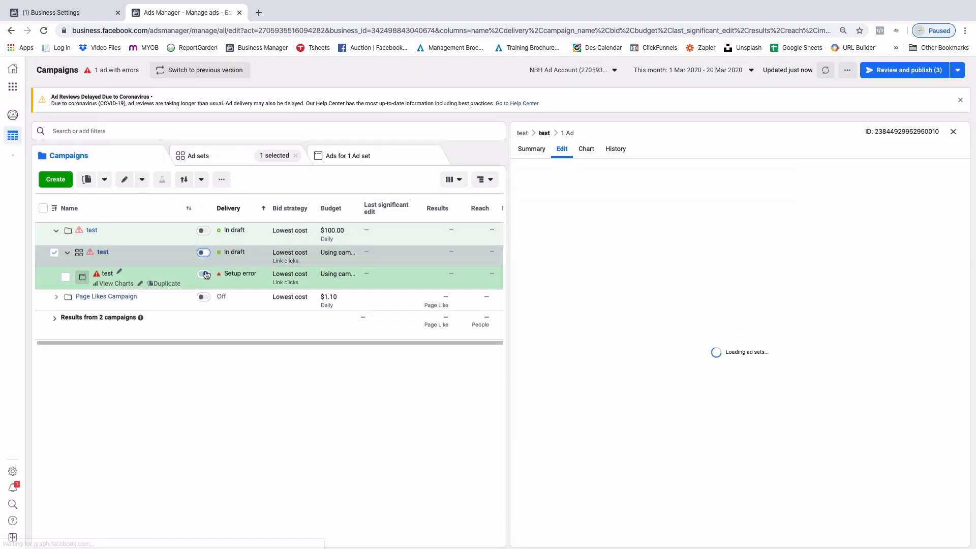
click(204, 274)
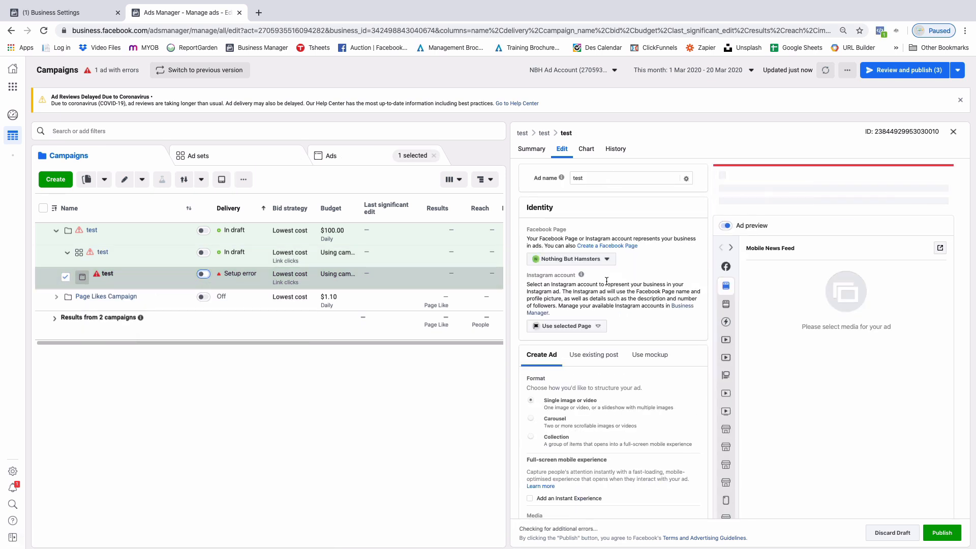
scroll(606, 281, down, 10)
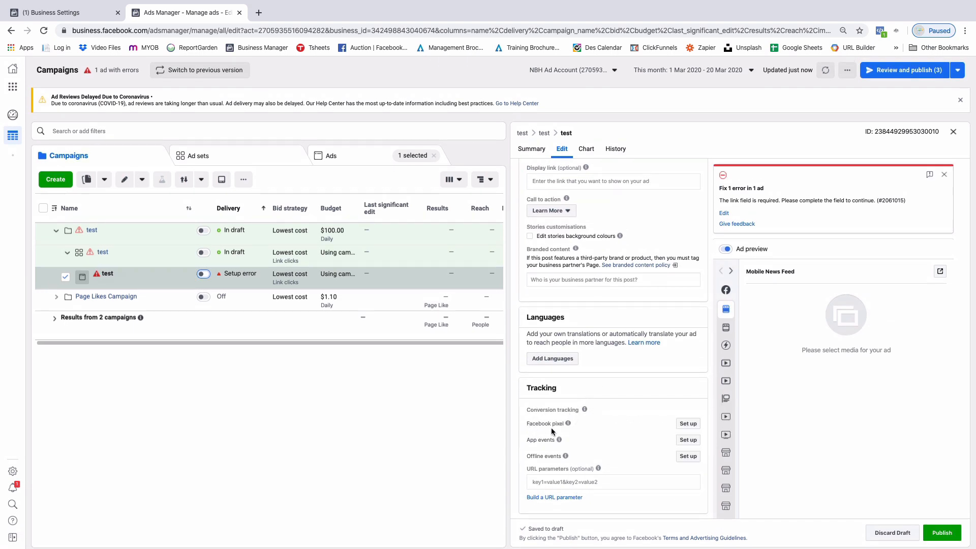
mouse_move(545, 421)
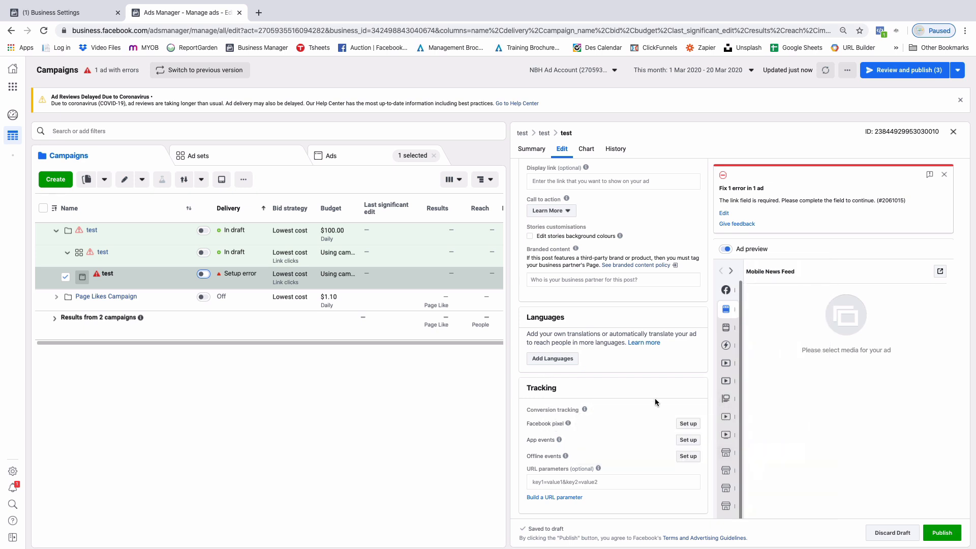
click(689, 424)
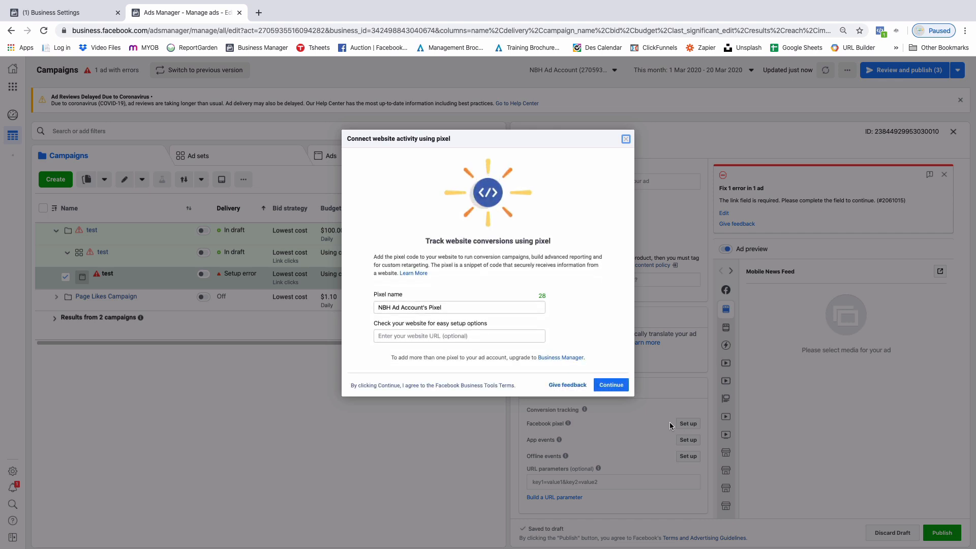
click(471, 306)
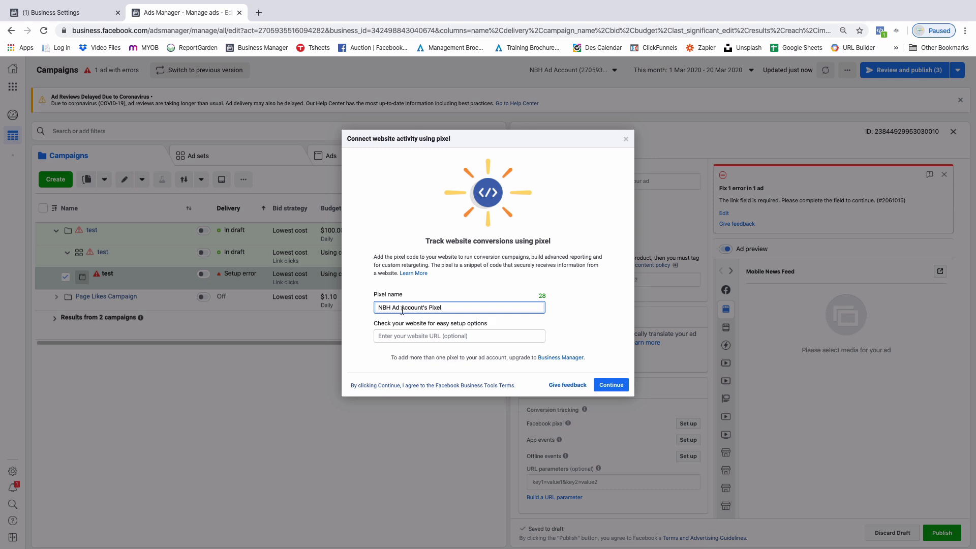
drag(399, 308, 454, 305)
click(454, 305)
click(611, 386)
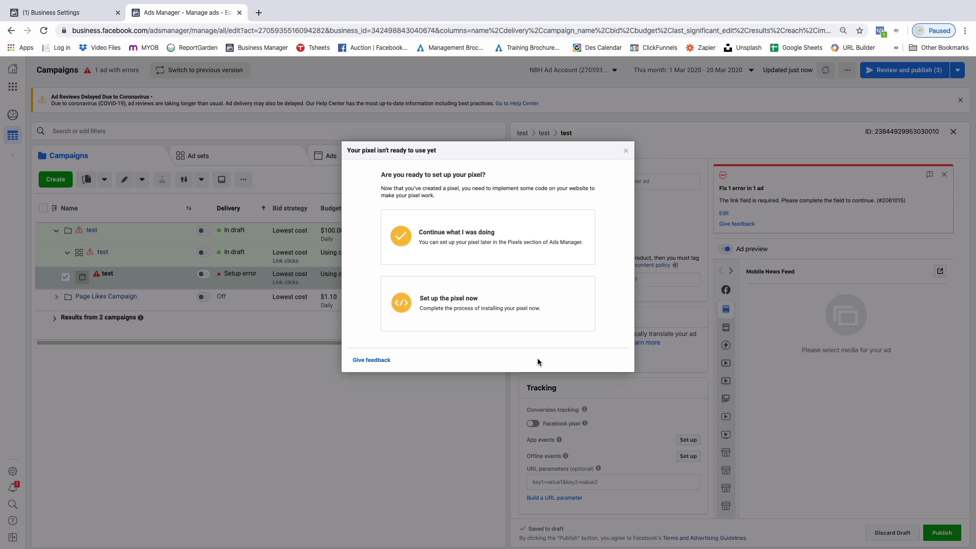
click(444, 301)
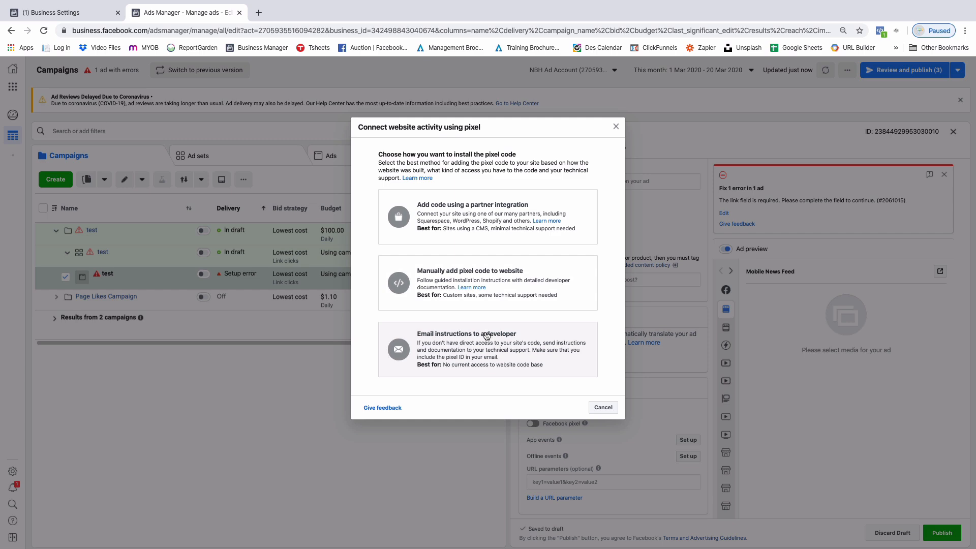
click(603, 408)
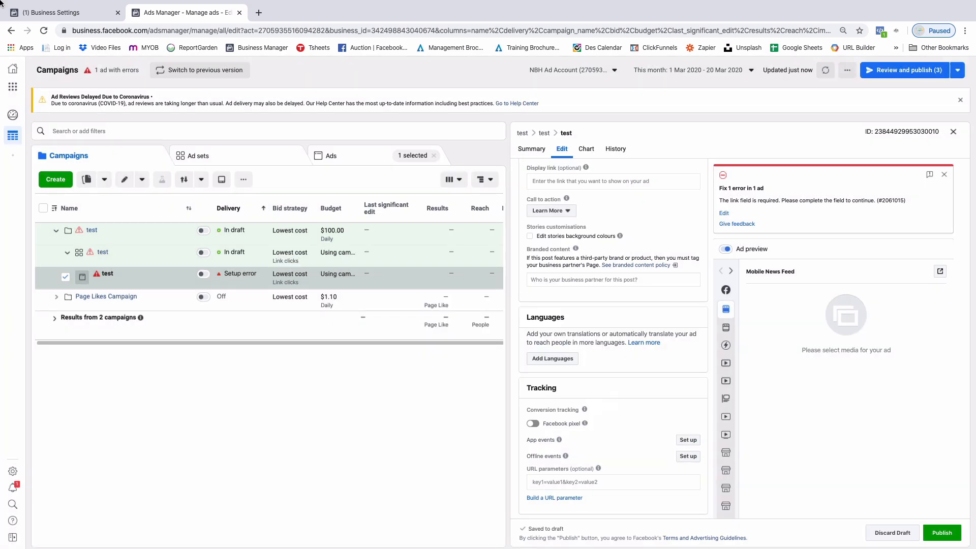
- Return to Business Settings, reload it and open the list of the business's pixels
click(50, 16)
click(44, 32)
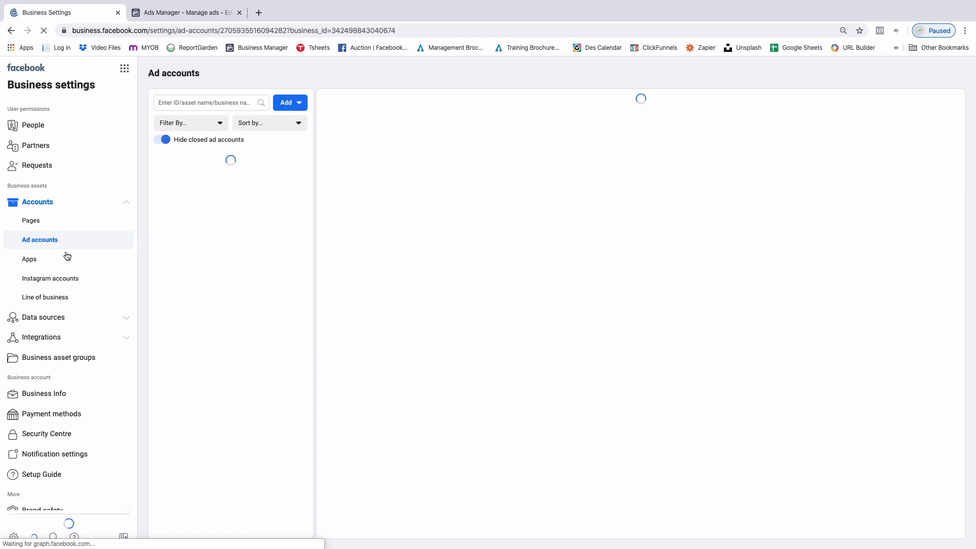
click(42, 204)
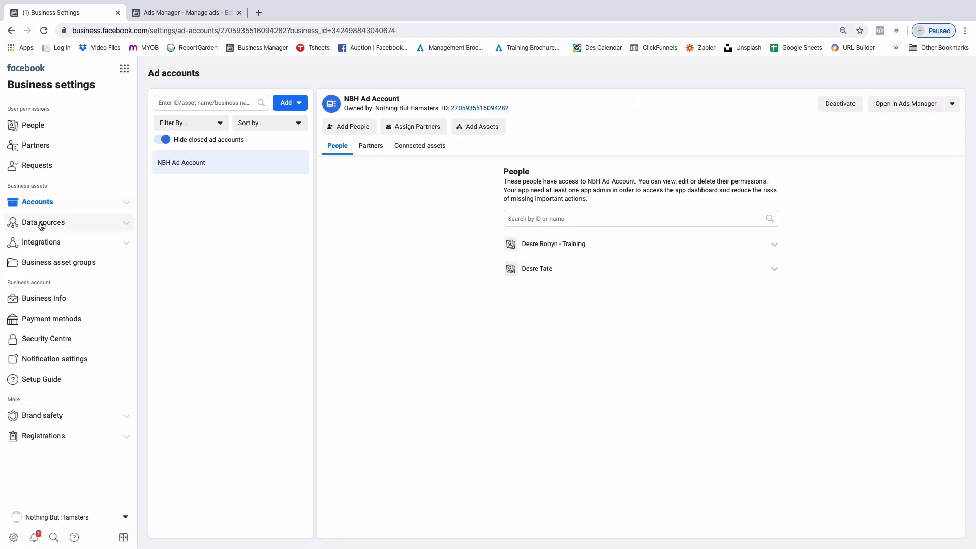
click(39, 223)
click(41, 263)
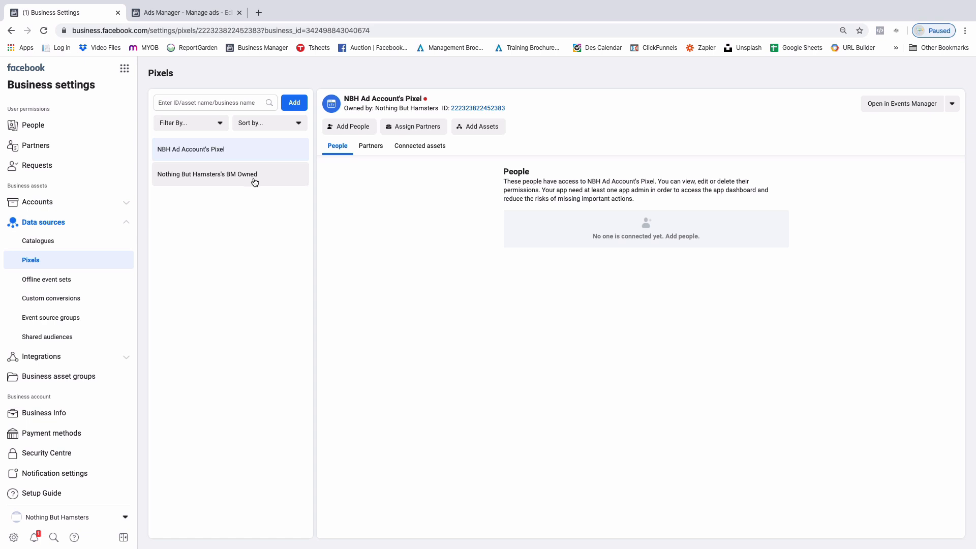
- Compare the two pixels' details and check which assets are connected to each of them
click(200, 179)
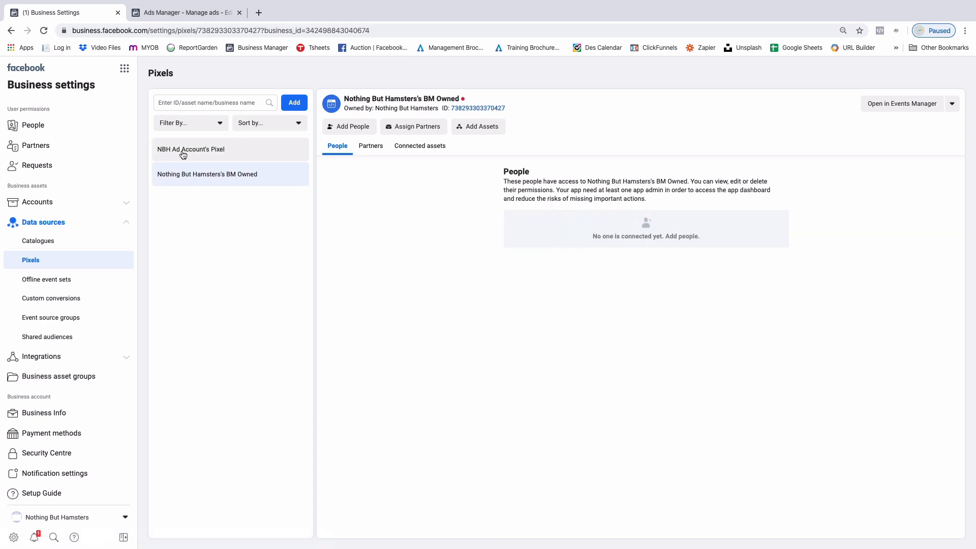
click(205, 155)
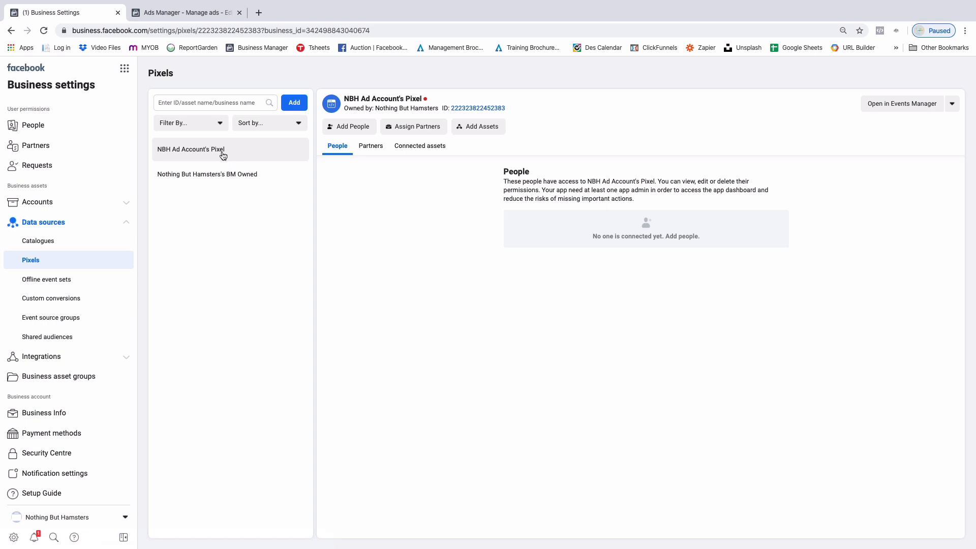
click(412, 148)
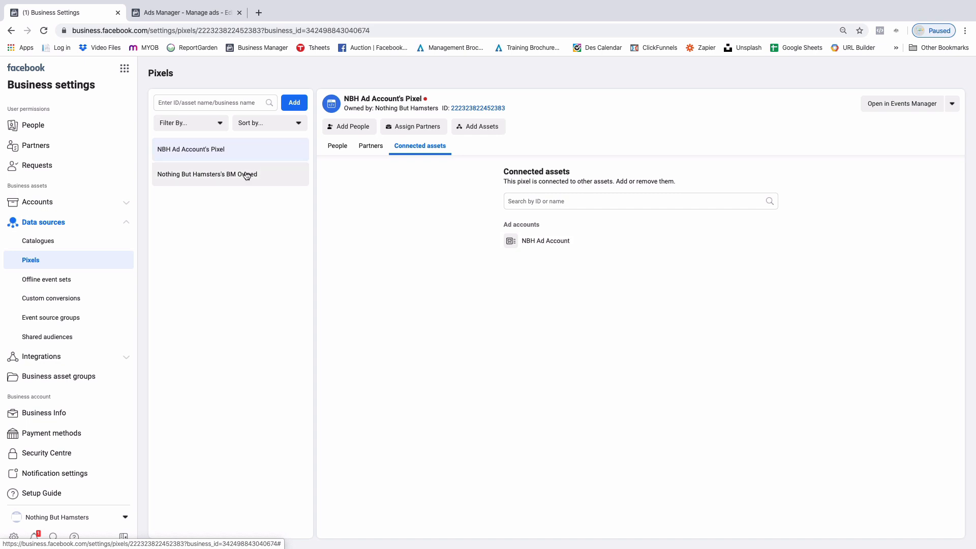
click(221, 178)
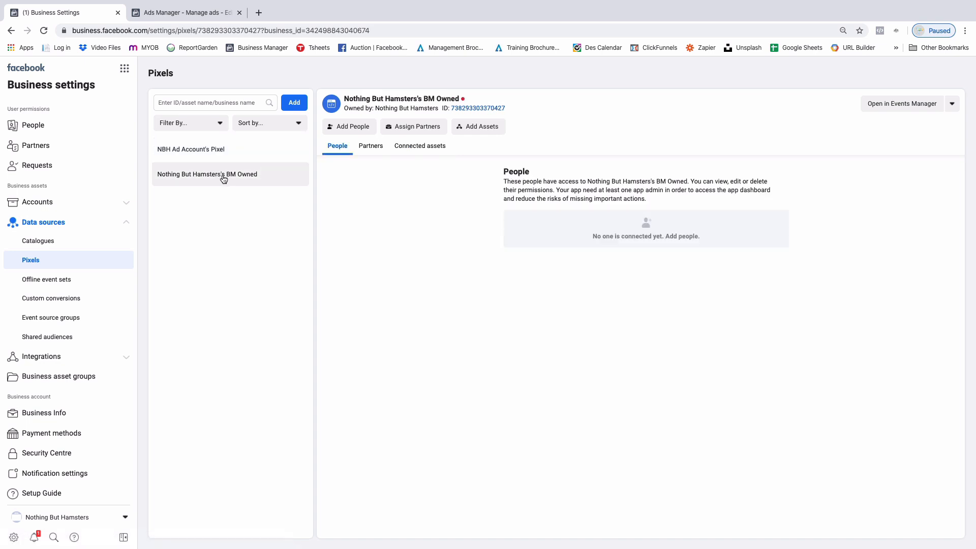
click(429, 151)
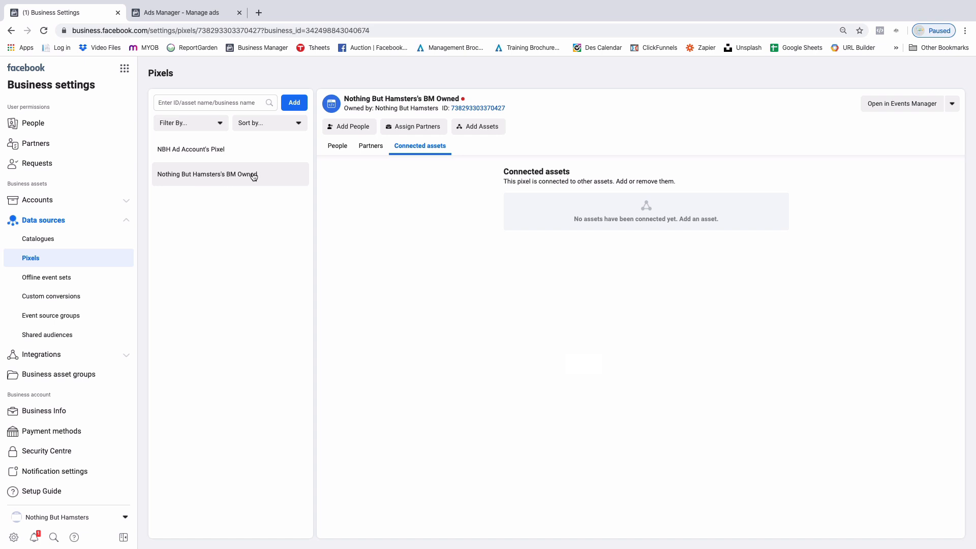
- Start connecting NBH Ad Account as an asset to the Nothing But Hamsters's BM Owned pixel
click(469, 126)
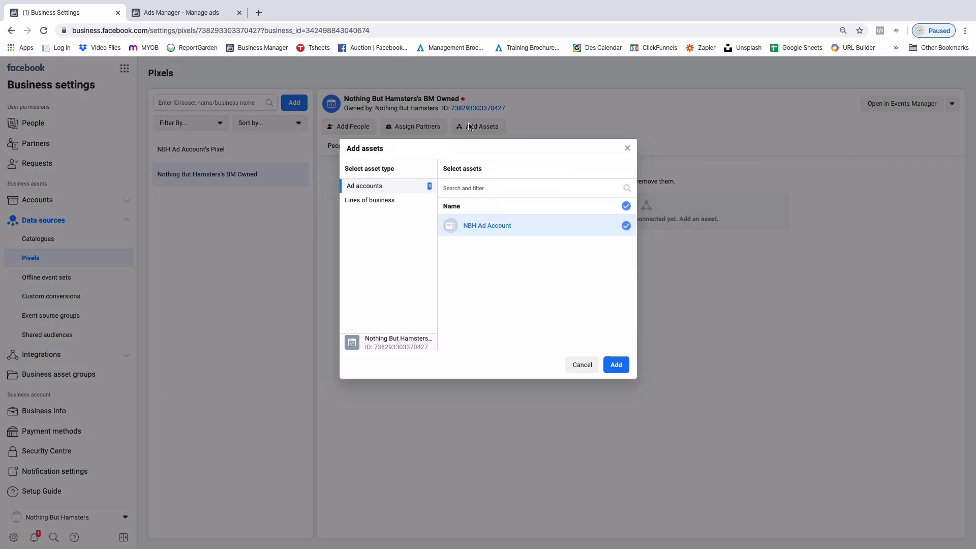